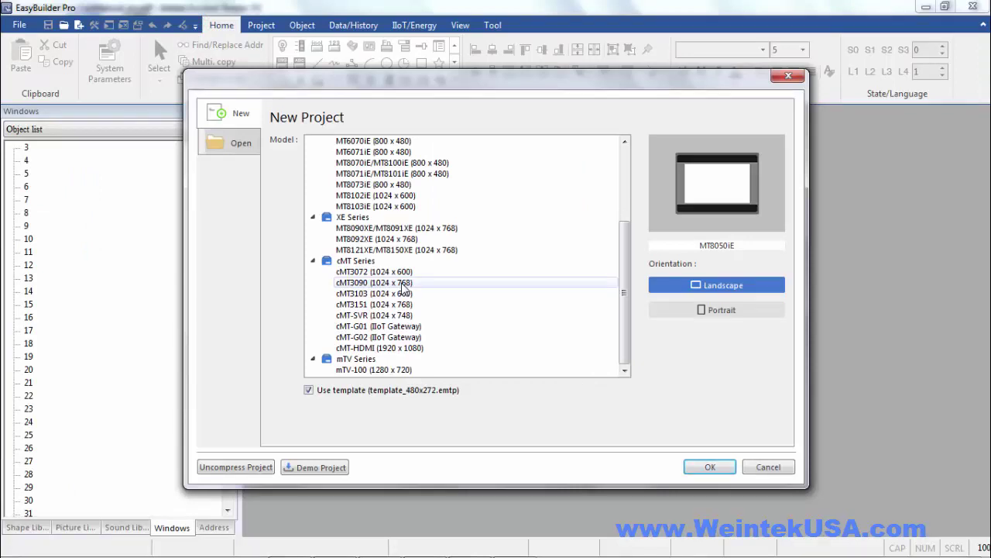
Create a new project for the cMT3090 (1024 x 768) HMI model.
{"action": "left_click", "coordinate": [403, 284]}
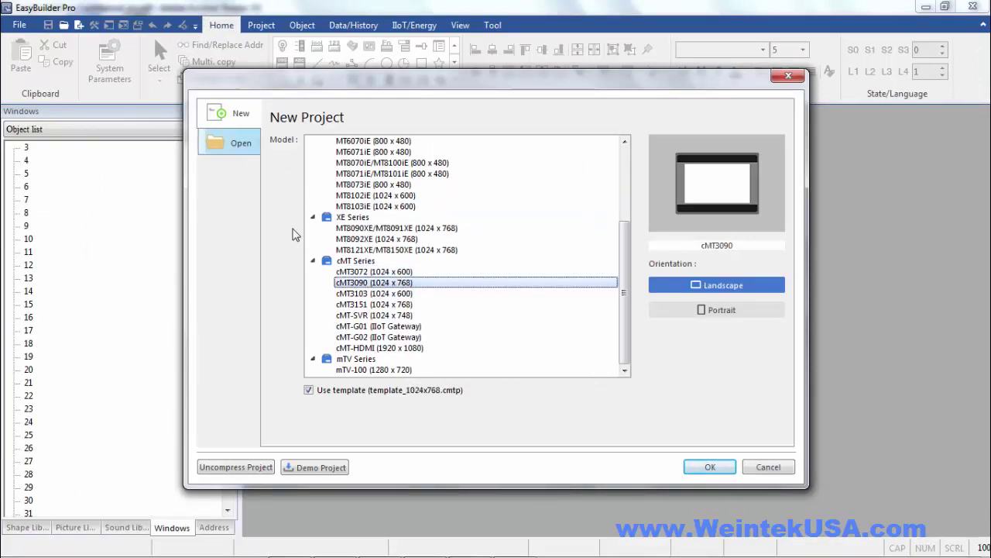
{"action": "left_click", "coordinate": [708, 467]}
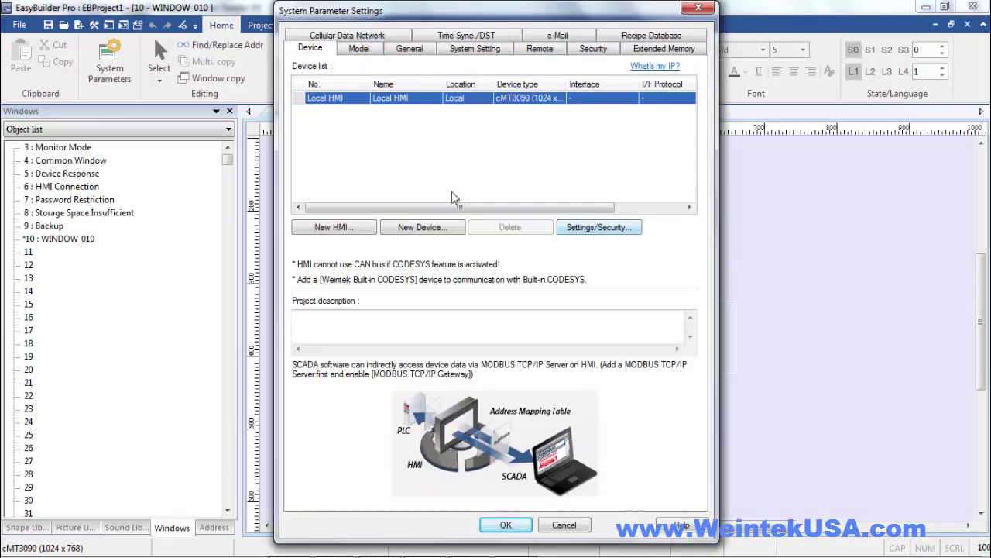
Add a new local device and start editing its name.
{"action": "left_click", "coordinate": [409, 229]}
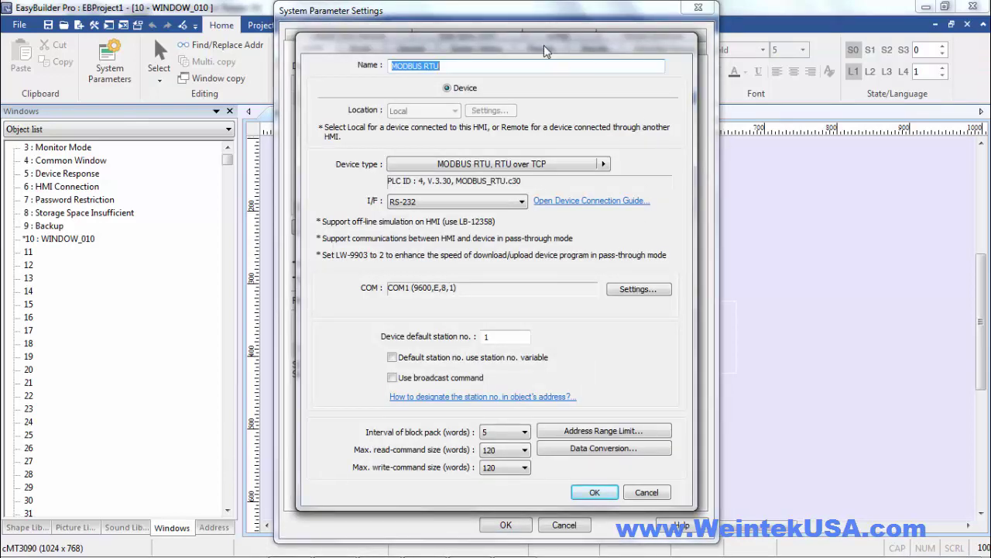
{"action": "left_click_drag", "start_coordinate": [540, 43], "coordinate": [534, 39]}
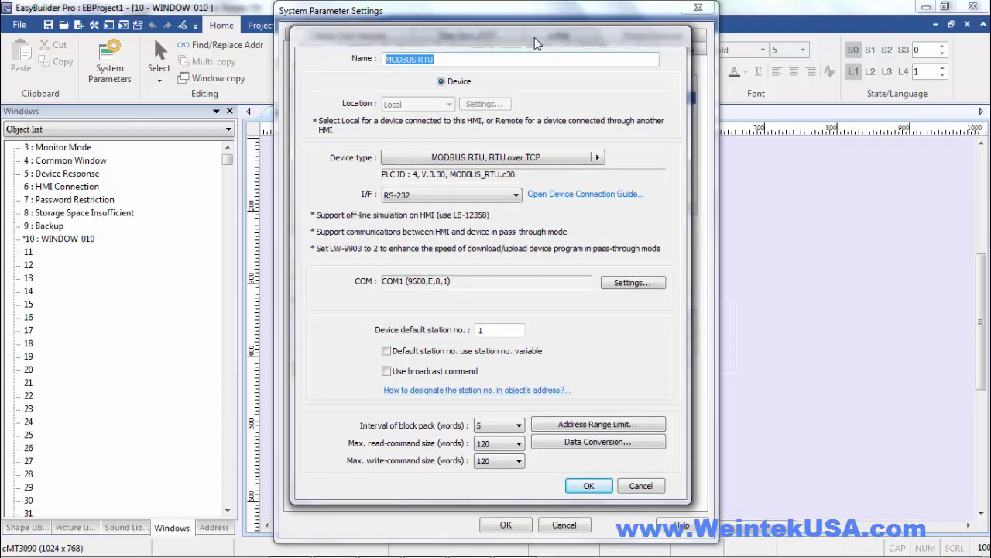
{"action": "left_click", "coordinate": [448, 61]}
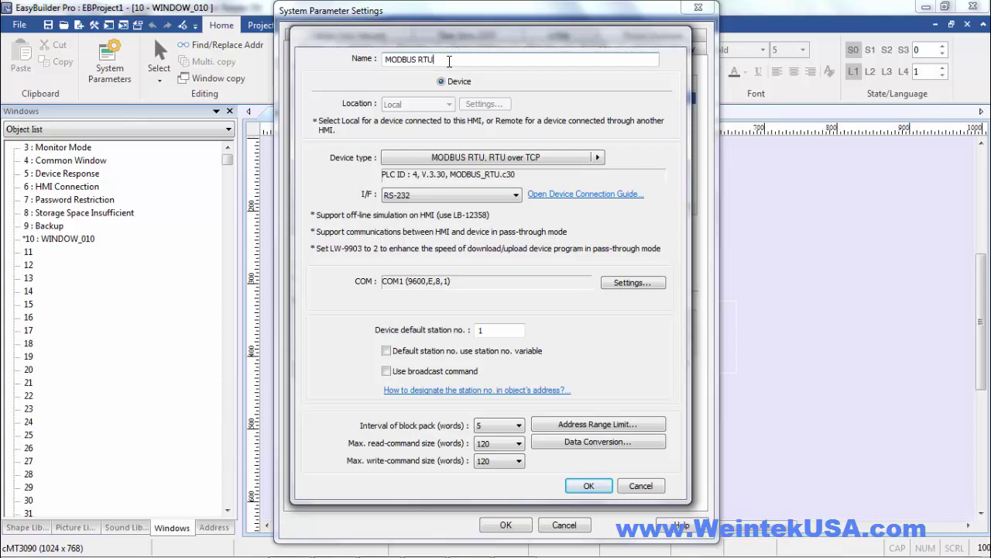
Set the new device's type to MODBUS RTU, RTU over TCP.
{"action": "left_click", "coordinate": [537, 159]}
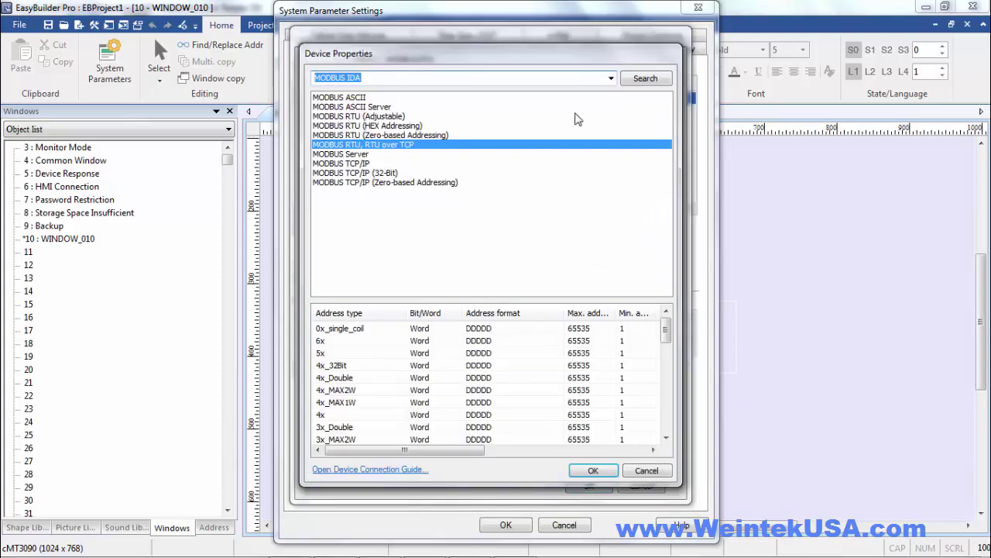
{"action": "left_click", "coordinate": [611, 78]}
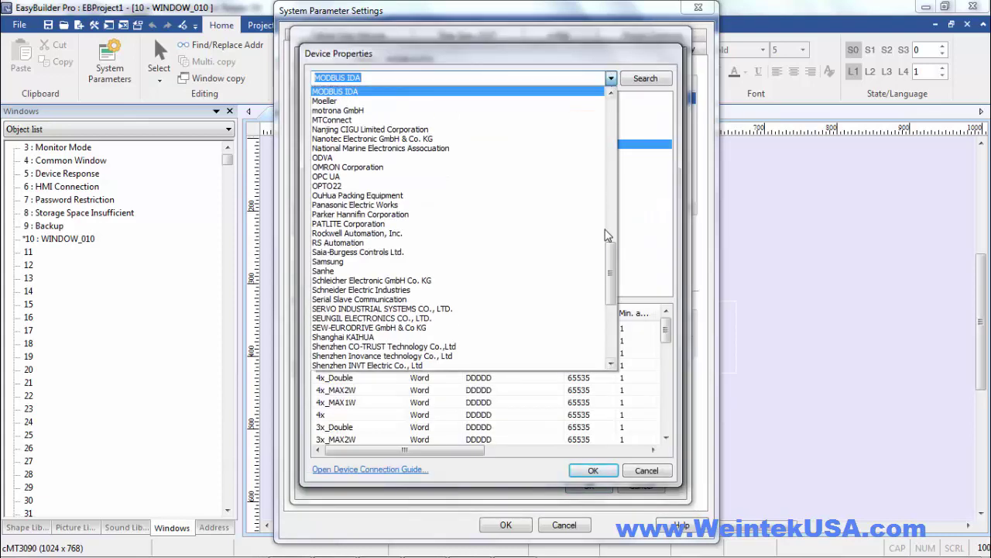
{"action": "left_click_drag", "start_coordinate": [614, 283], "coordinate": [601, 133]}
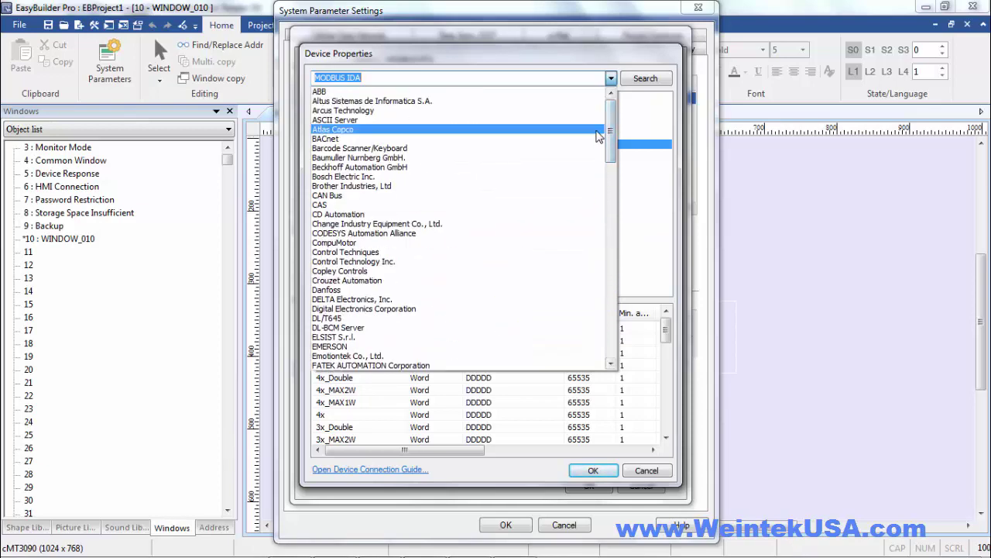
{"action": "left_click", "coordinate": [569, 75]}
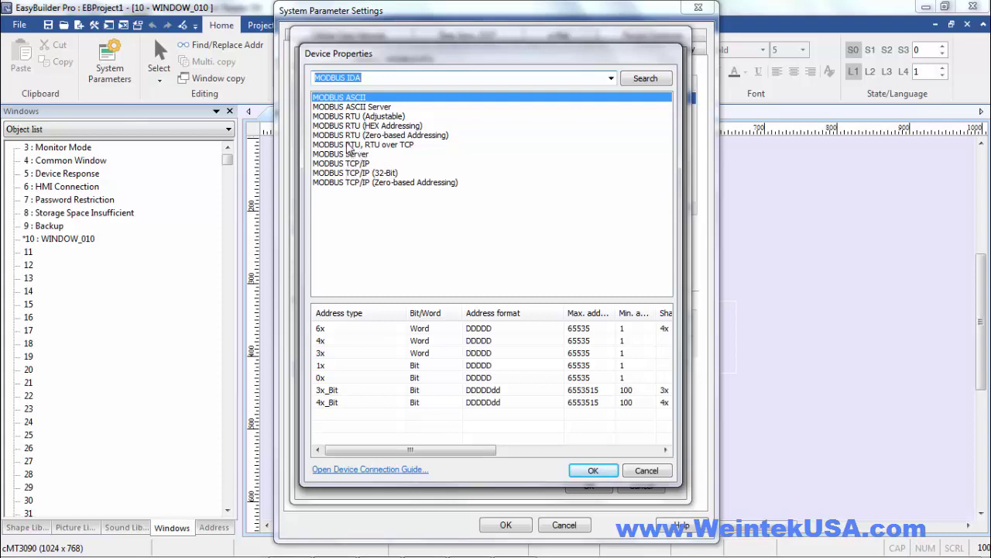
{"action": "left_click", "coordinate": [349, 146]}
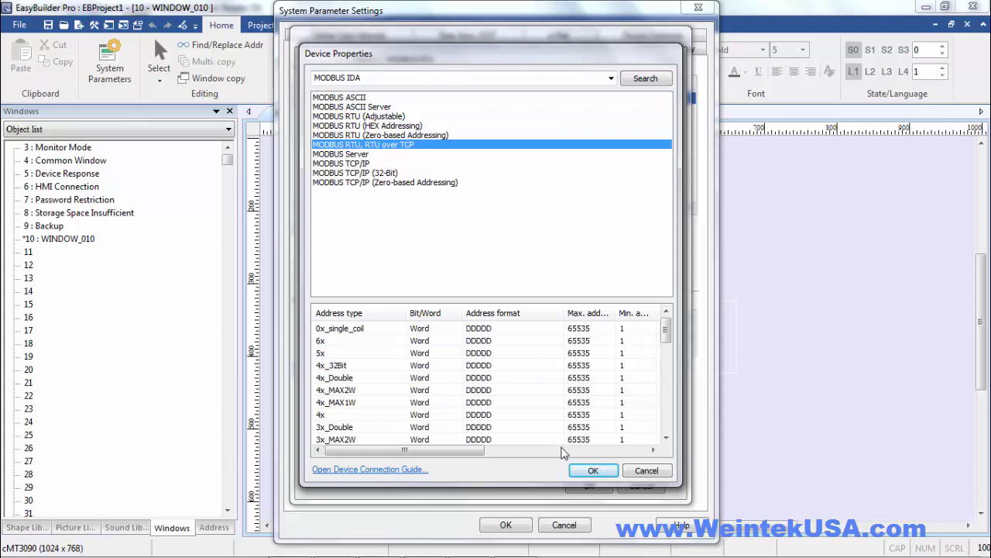
{"action": "left_click", "coordinate": [592, 470]}
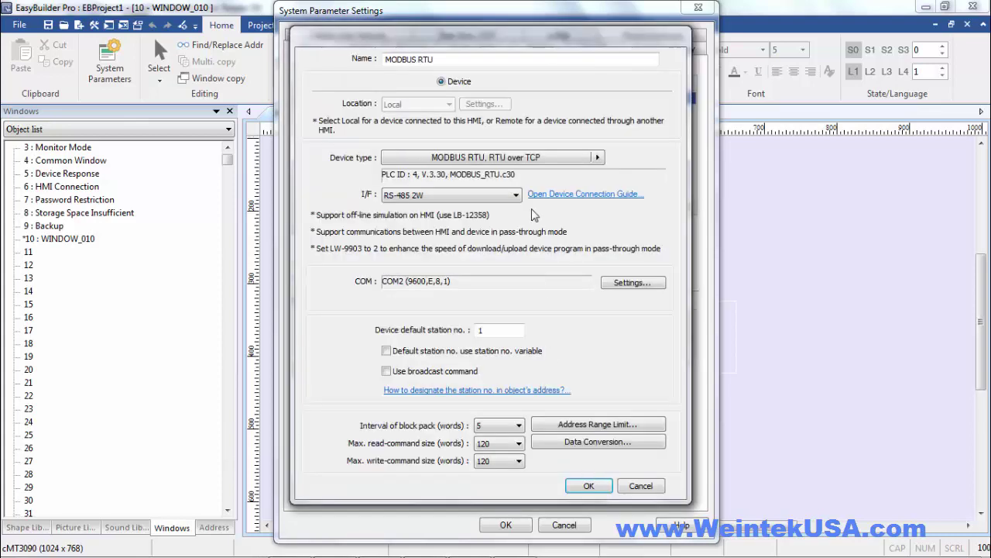
{"action": "left_click", "coordinate": [470, 198]}
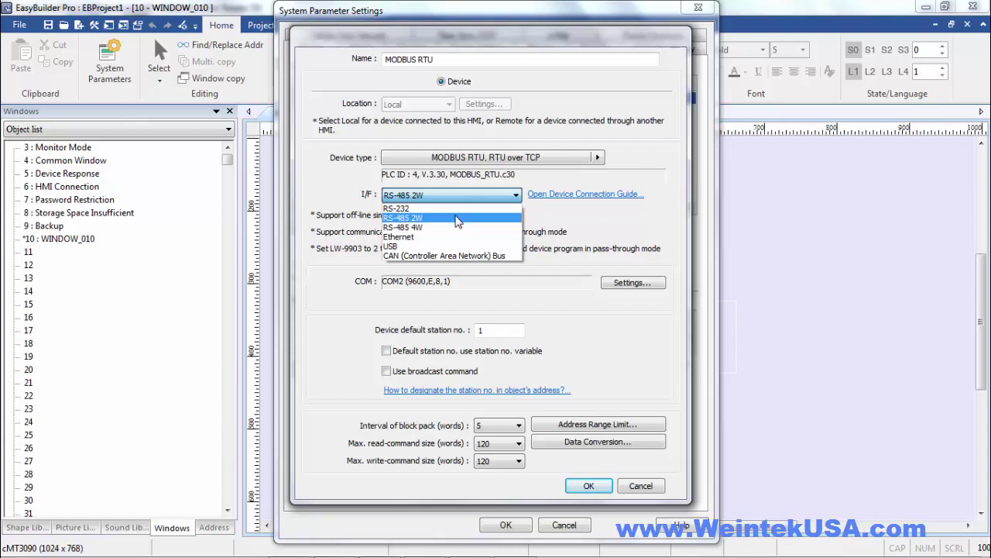
{"action": "left_click", "coordinate": [458, 220]}
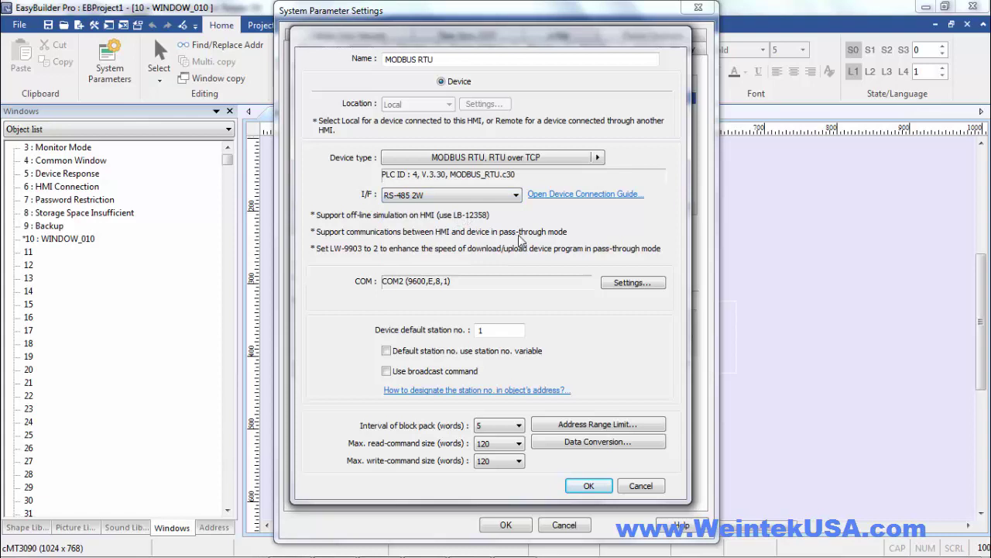
{"action": "left_click", "coordinate": [634, 283]}
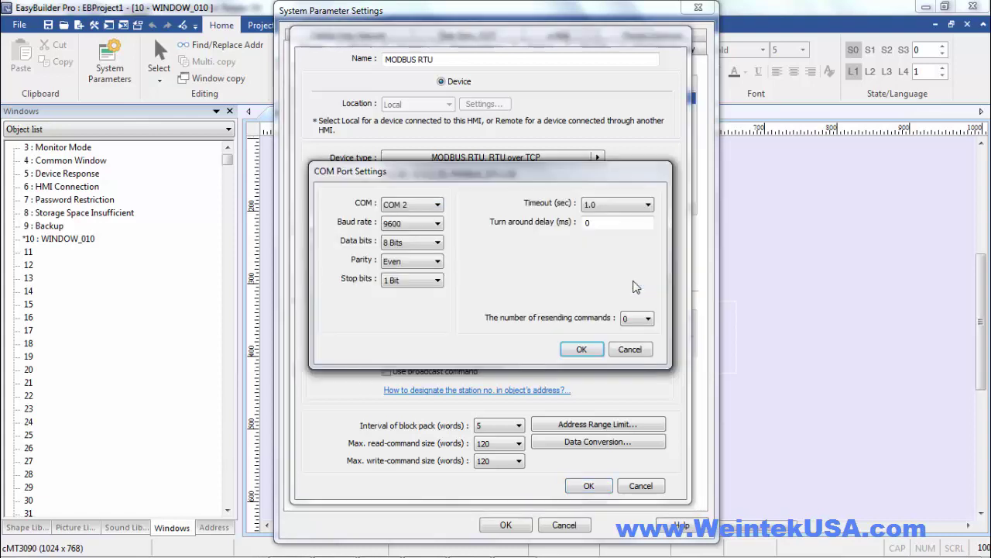
{"action": "left_click", "coordinate": [597, 224]}
Switch the device type to MODBUS TCP/IP over Ethernet, at 192.168.1.111 port 502.
{"action": "left_click", "coordinate": [582, 350]}
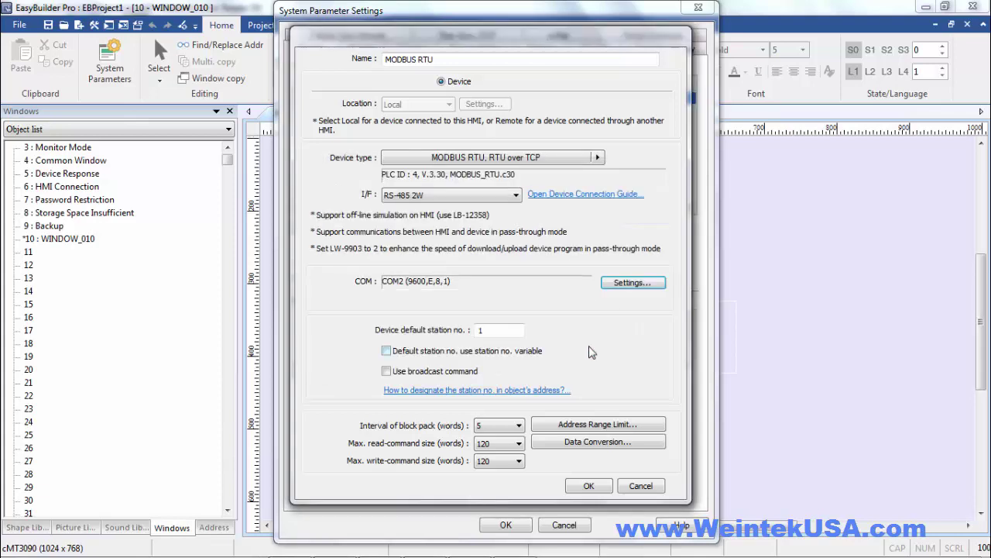
{"action": "left_click", "coordinate": [571, 162]}
{"action": "left_click", "coordinate": [596, 164]}
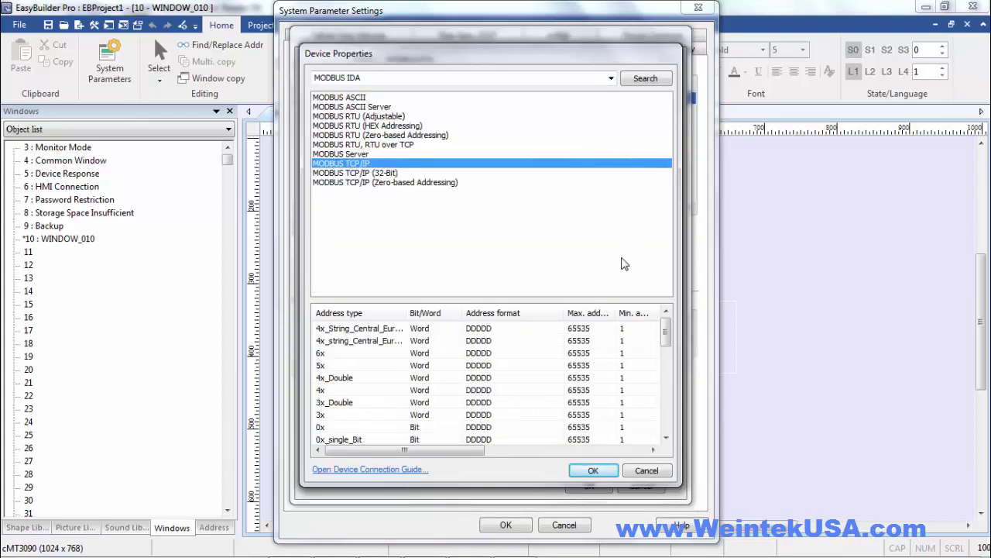
{"action": "left_click", "coordinate": [594, 470]}
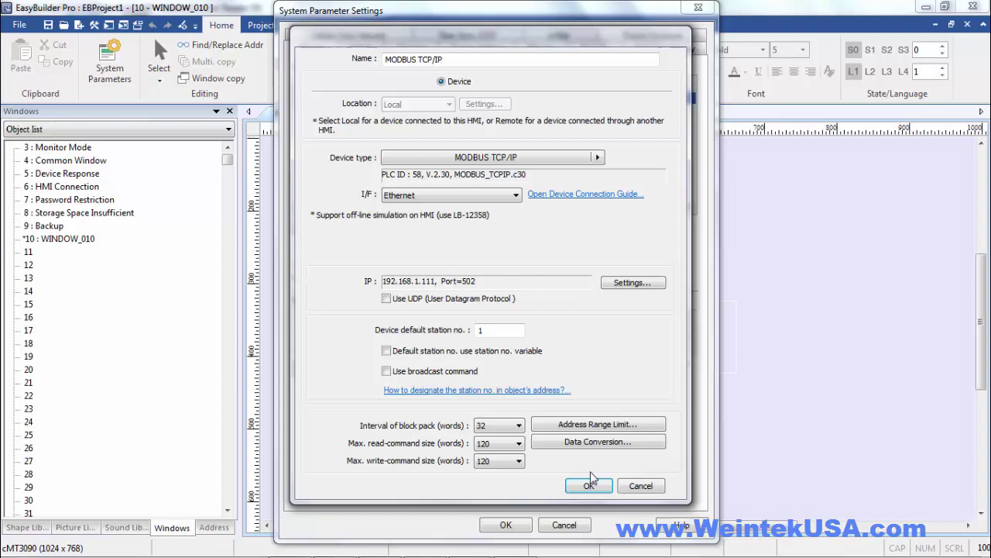
{"action": "left_click", "coordinate": [480, 199]}
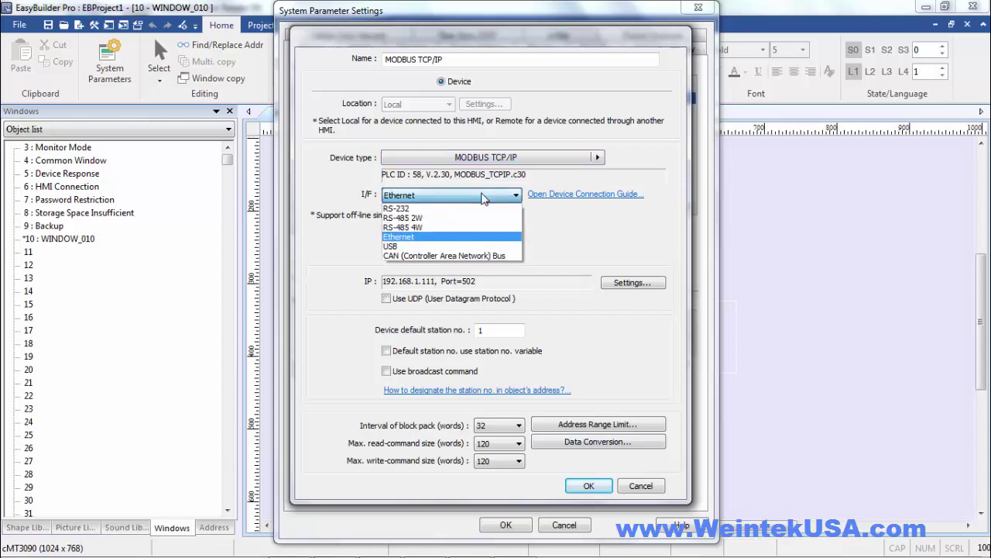
{"action": "left_click", "coordinate": [480, 200]}
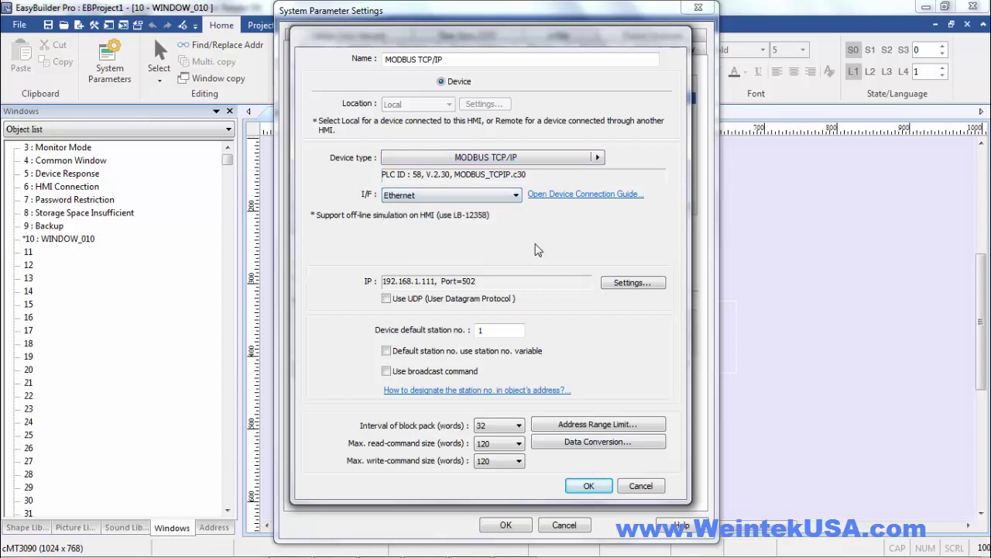
{"action": "left_click", "coordinate": [637, 284]}
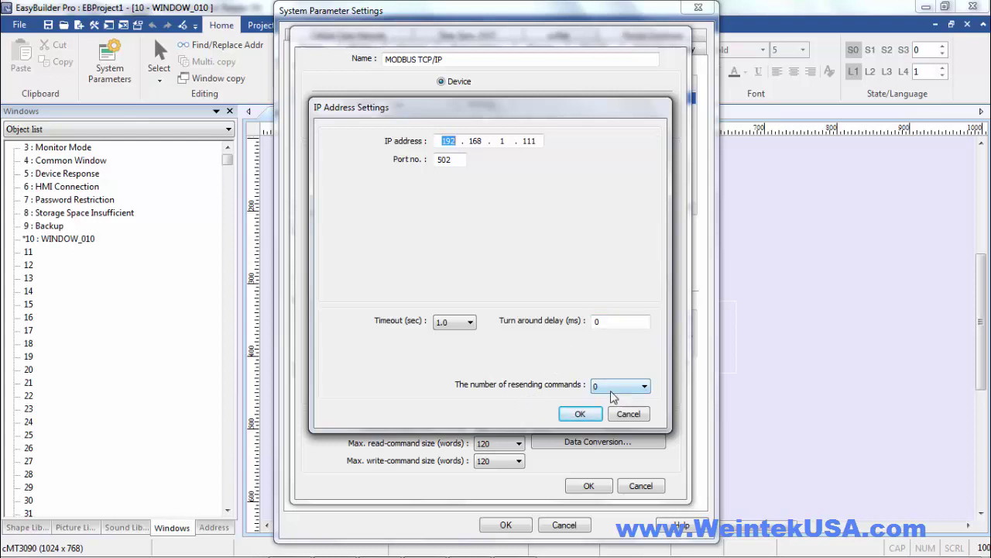
Accept the MODBUS TCP/IP device's IP settings of 192.168.1.111, port 502.
{"action": "left_click", "coordinate": [581, 415]}
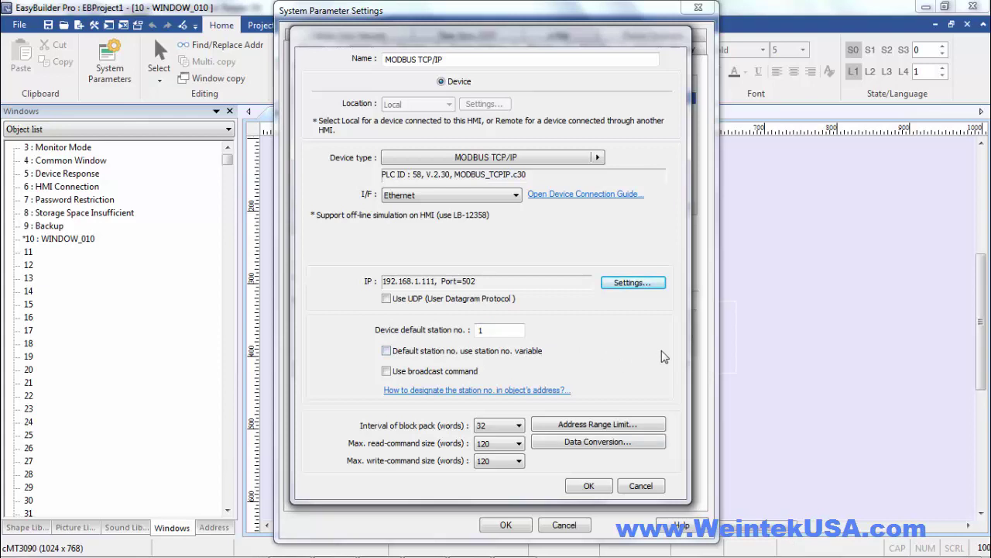
Save the MODBUS TCP/IP device to the list and add a new remote HMI.
{"action": "left_click", "coordinate": [588, 487]}
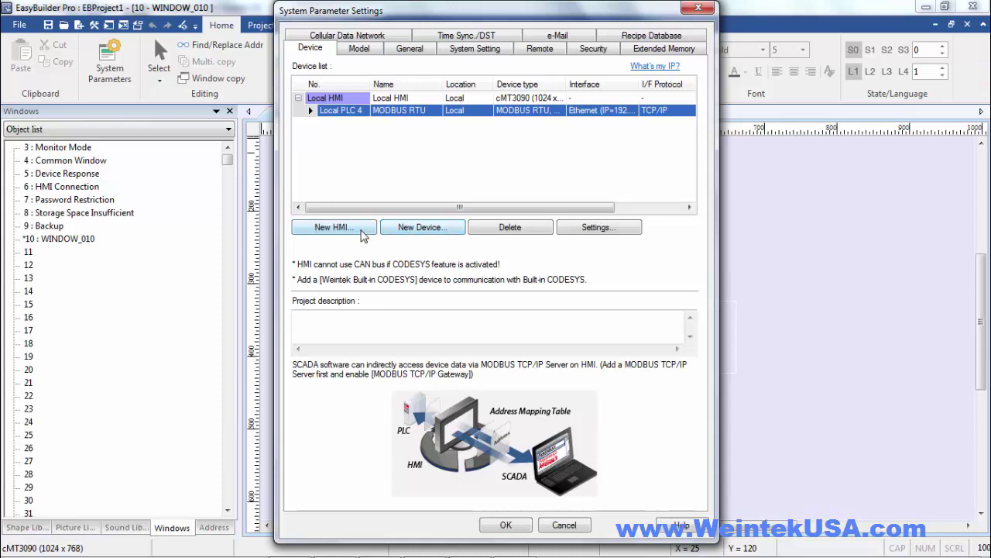
{"action": "left_click", "coordinate": [335, 227]}
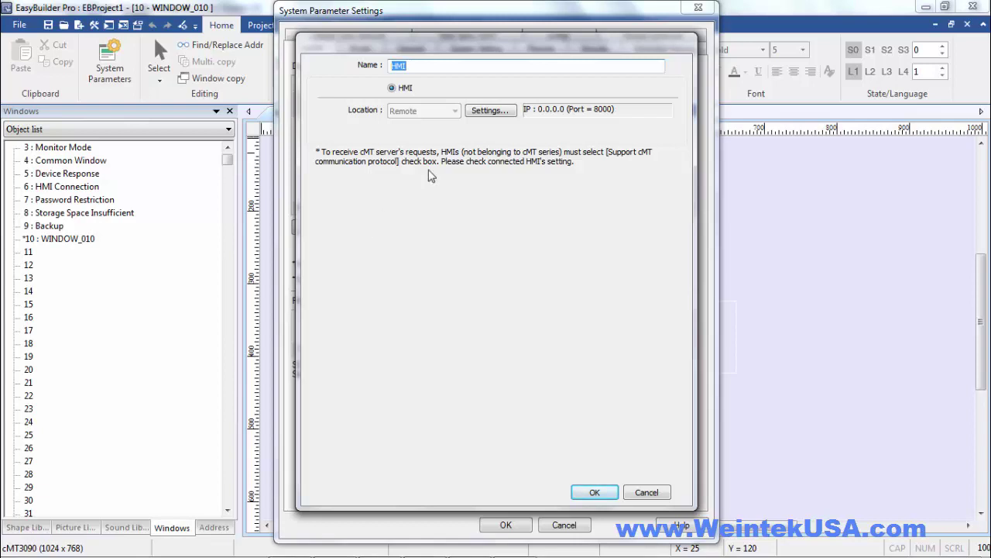
Set the remote HMI's IP address to 192.168.10.99, keeping port 8000.
{"action": "left_click", "coordinate": [492, 112]}
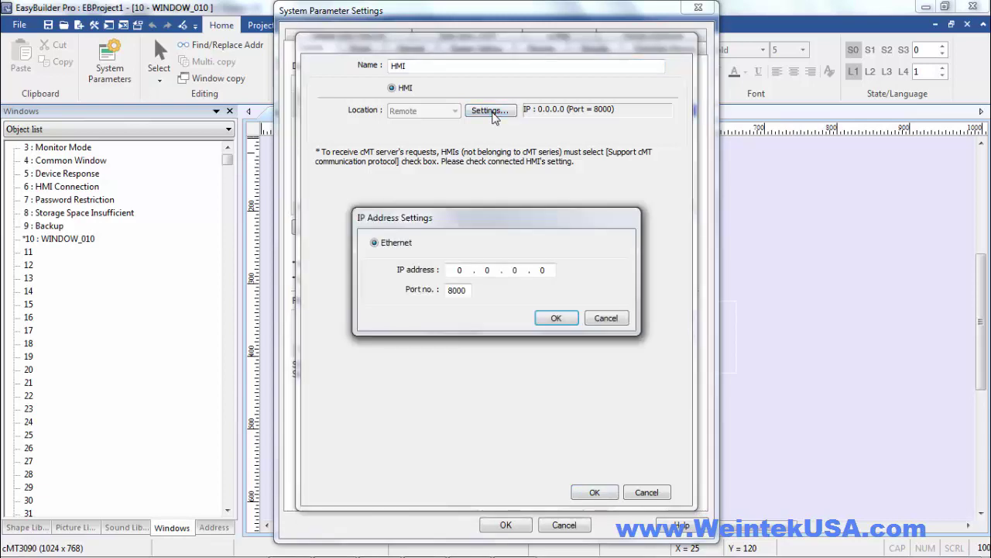
{"action": "left_click", "coordinate": [462, 268]}
{"action": "type", "text": "192 . 168 . 10"}
{"action": "left_click", "coordinate": [543, 268]}
{"action": "double_click", "coordinate": [543, 269]}
{"action": "type", "text": "99"}
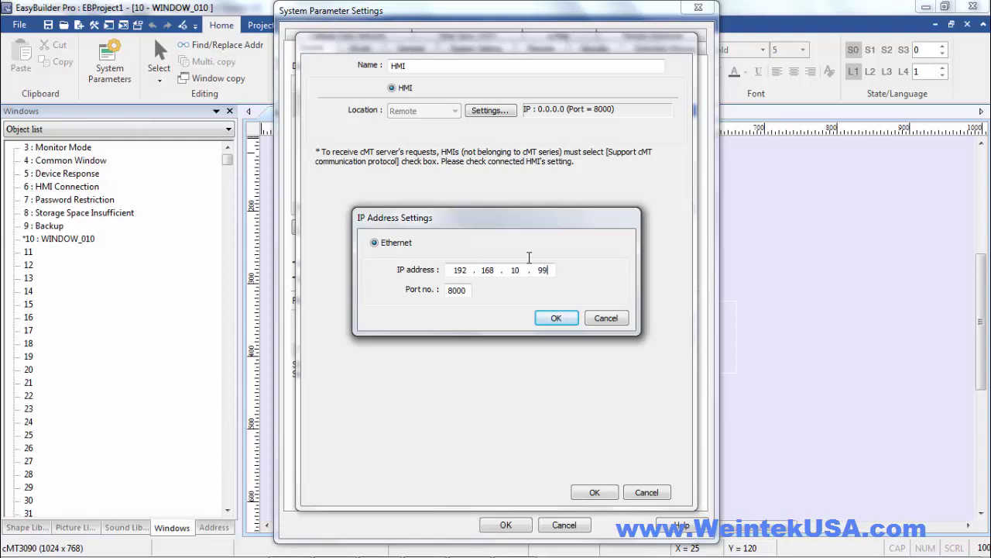
{"action": "left_click", "coordinate": [558, 317]}
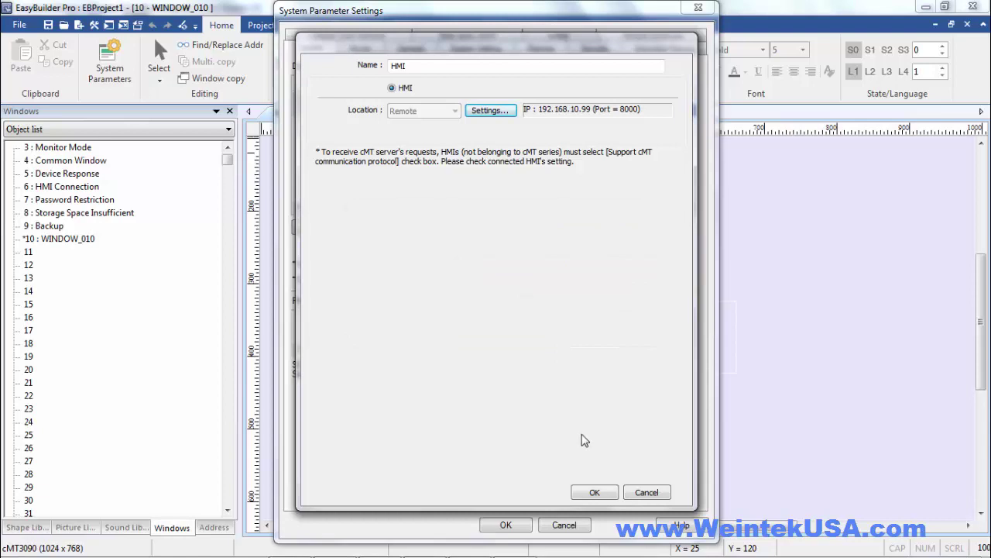
Add Remote HMI 1 to the device list and begin a new remote device.
{"action": "left_click", "coordinate": [593, 494]}
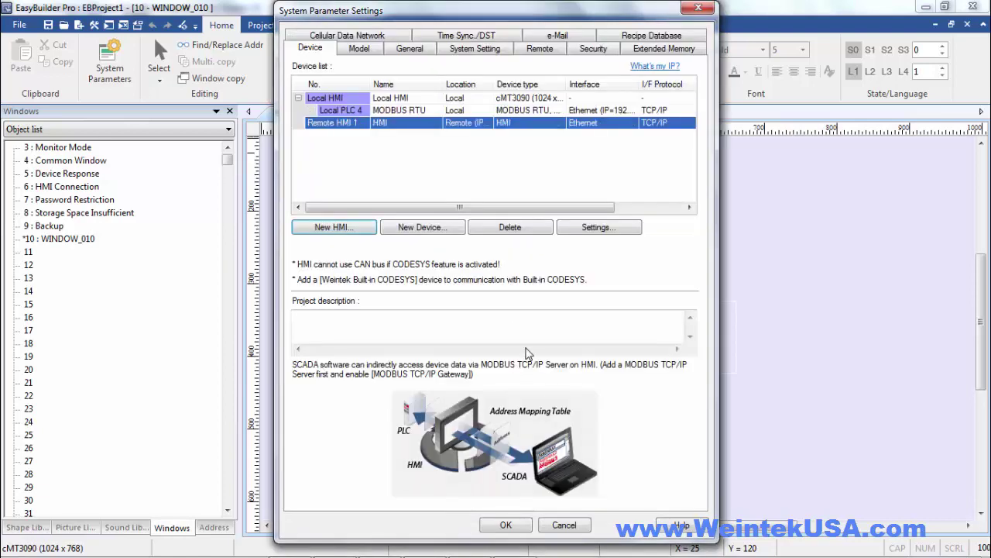
{"action": "left_click", "coordinate": [422, 227]}
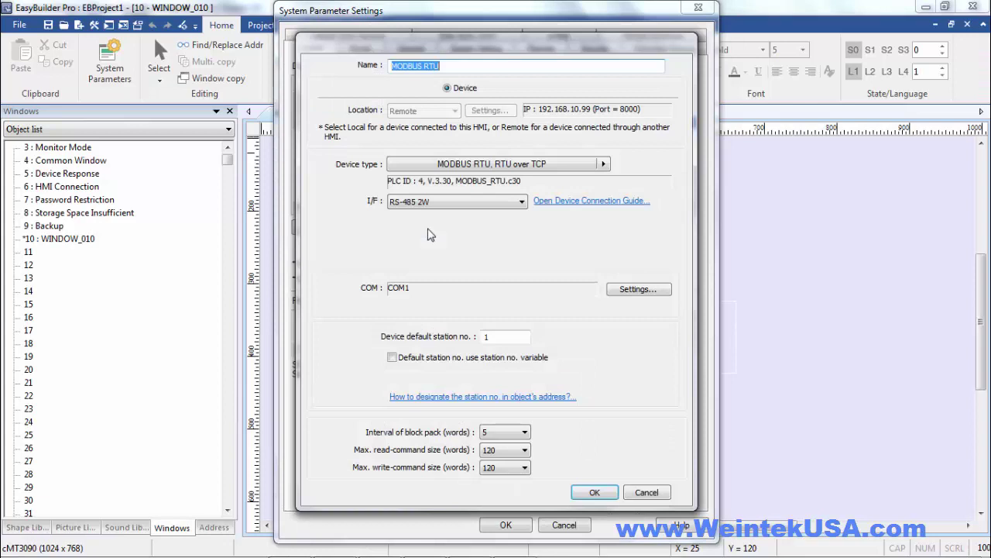
{"action": "left_click", "coordinate": [566, 166]}
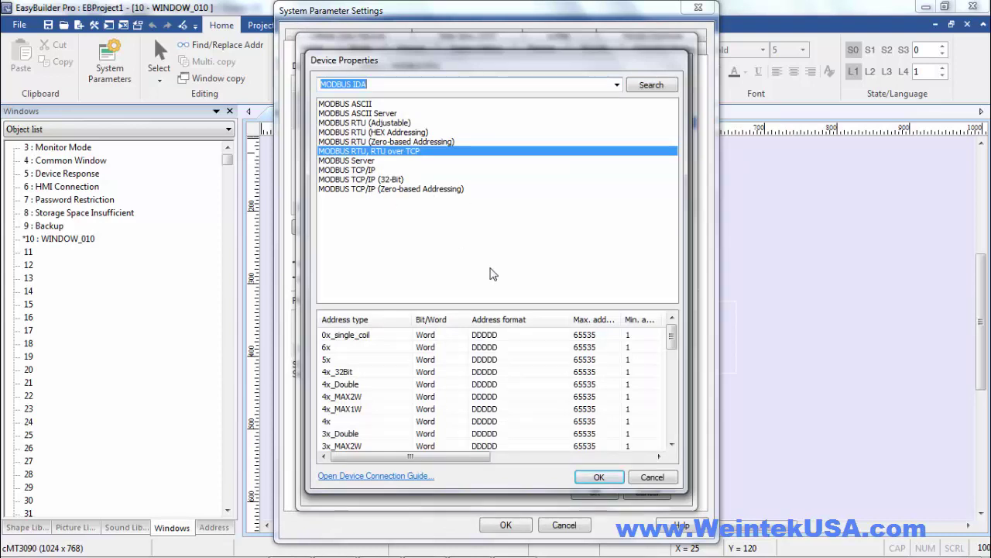
Choose Rockwell EtherNet/IP (DF1) under Rockwell Automation as the remote device type.
{"action": "left_click", "coordinate": [618, 85]}
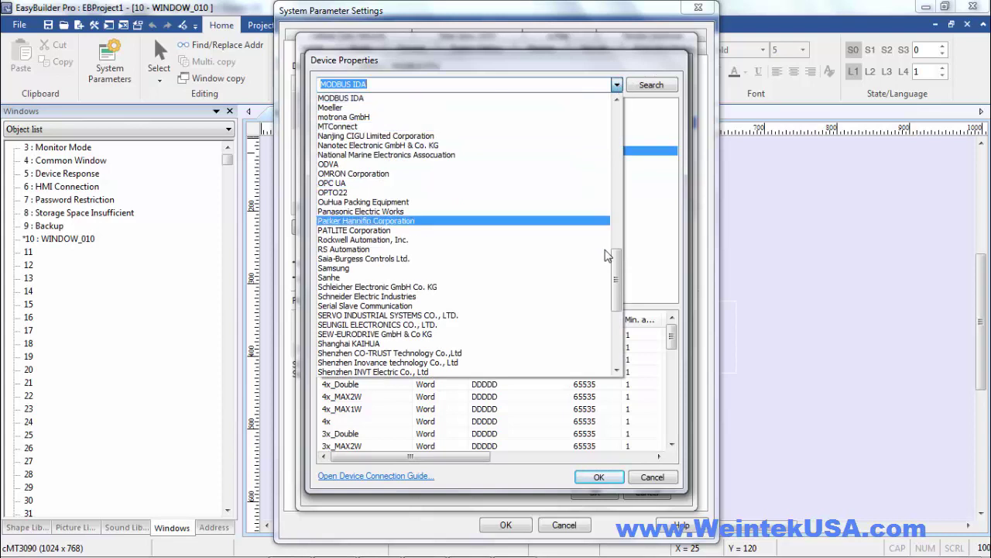
{"action": "left_click", "coordinate": [362, 239]}
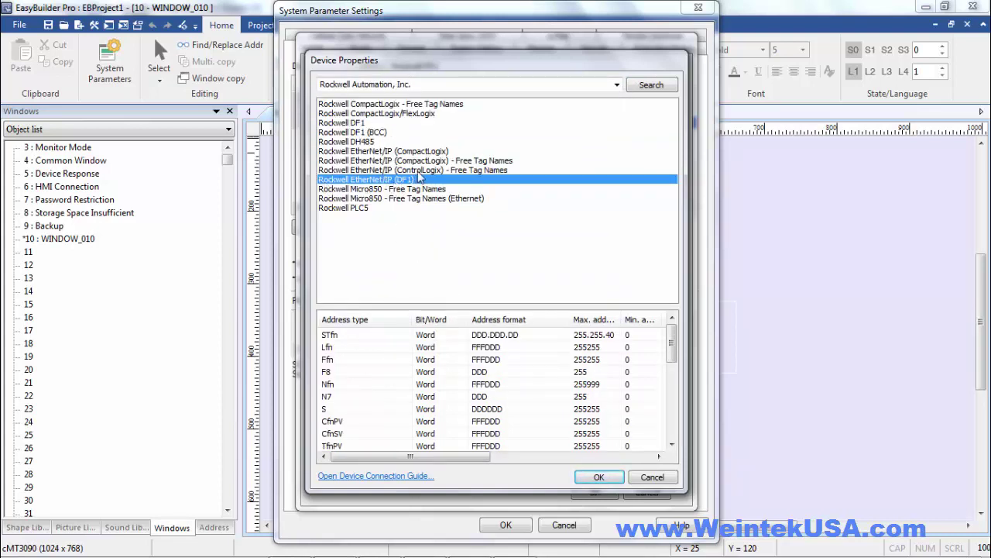
{"action": "left_click", "coordinate": [601, 478]}
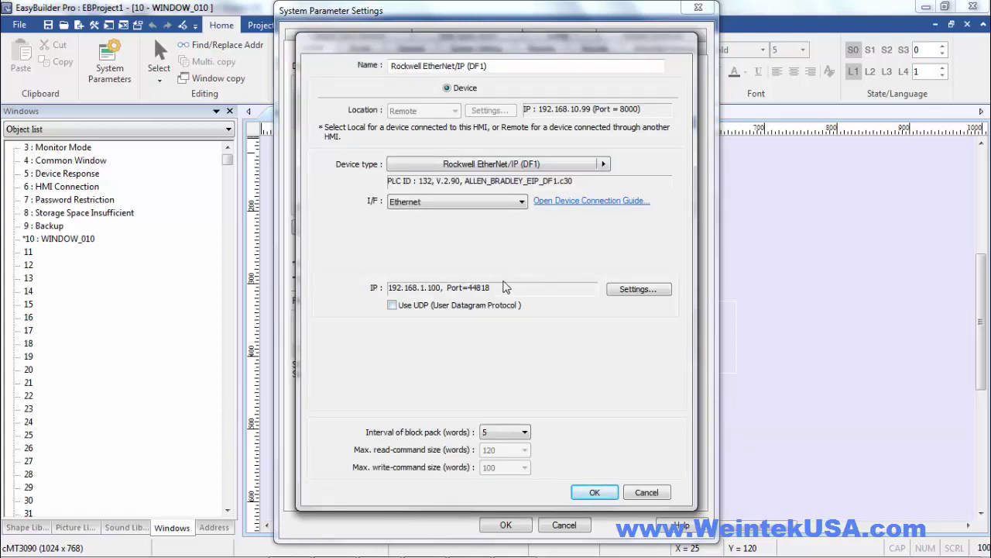
Change the Rockwell PLC's IP to 192.168.19.80 and save it under Remote HMI 1.
{"action": "left_click", "coordinate": [631, 291]}
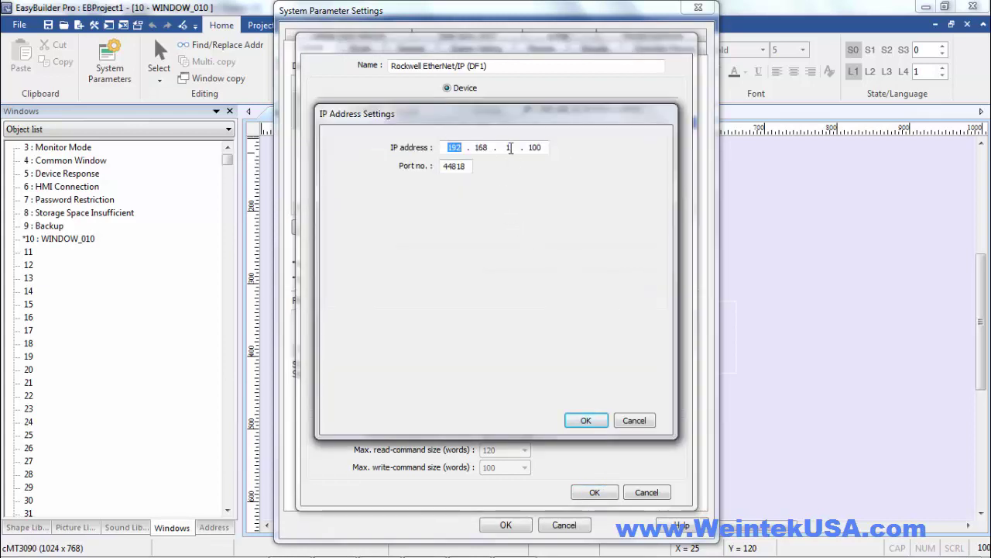
{"action": "left_click", "coordinate": [509, 147]}
{"action": "type", "text": "9"}
{"action": "double_click", "coordinate": [532, 147]}
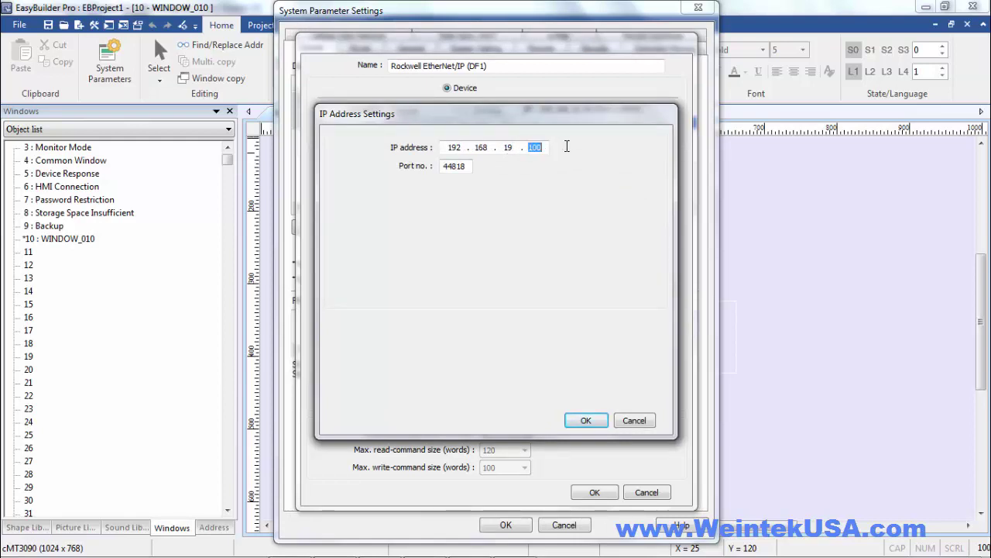
{"action": "type", "text": "80"}
{"action": "left_click", "coordinate": [587, 421]}
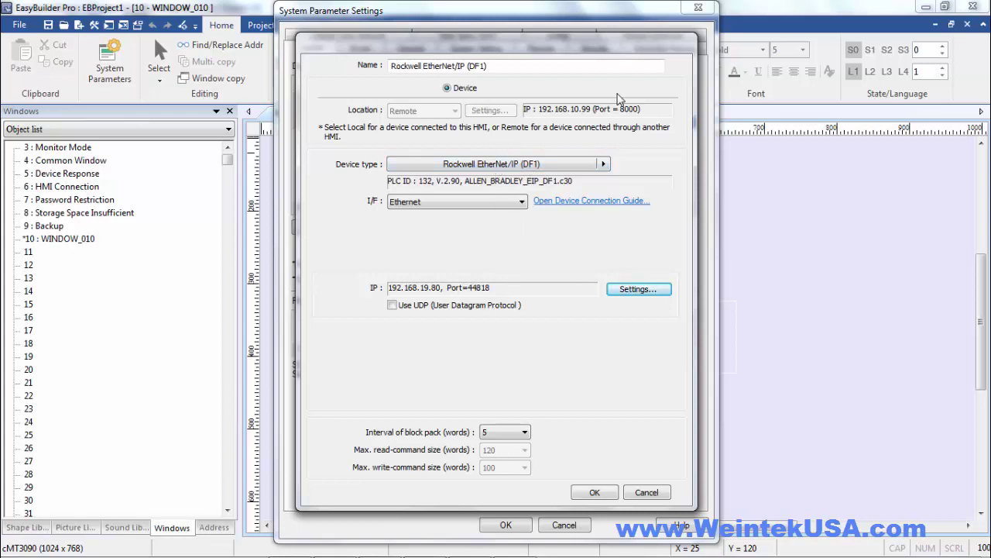
{"action": "left_click", "coordinate": [594, 492]}
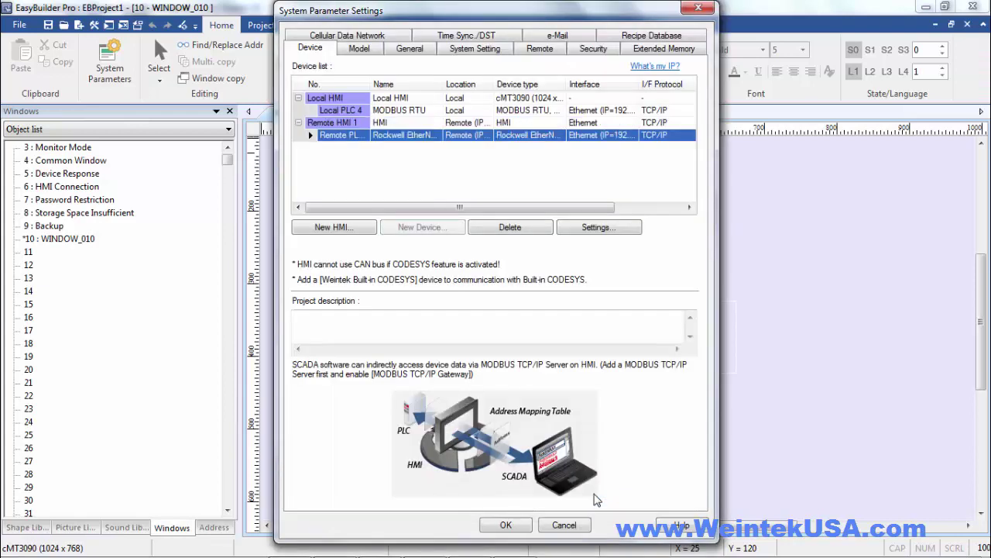
Save the system parameter settings and start a new Bit Lamp reading from Local HMI.
{"action": "left_click", "coordinate": [507, 525]}
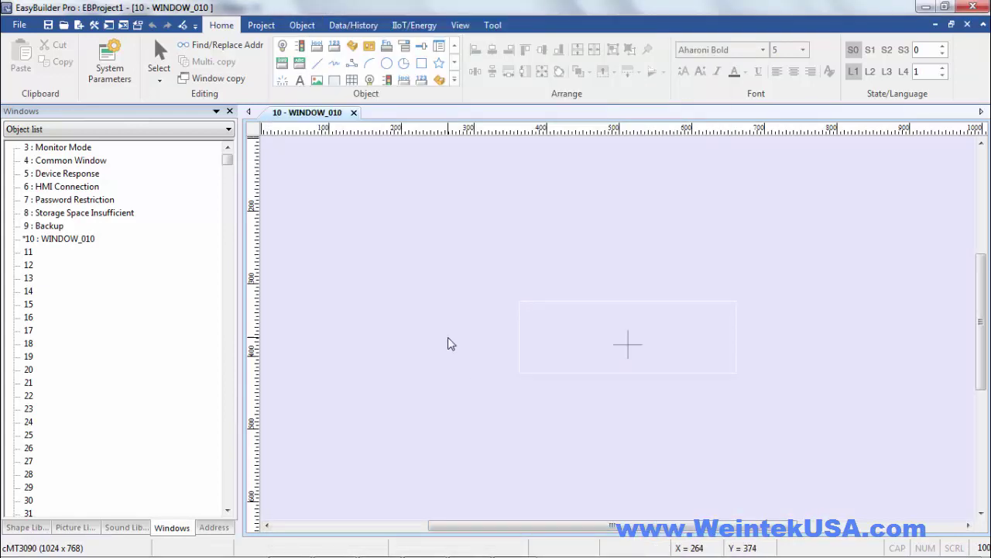
{"action": "scroll", "coordinate": [448, 339], "scroll_direction": "down", "scroll_amount": 2}
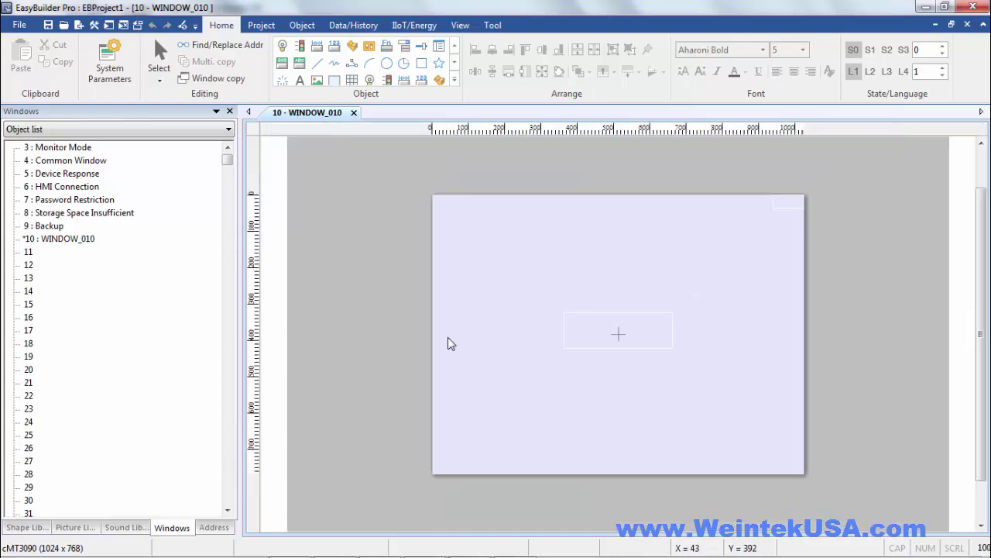
{"action": "left_click", "coordinate": [282, 48]}
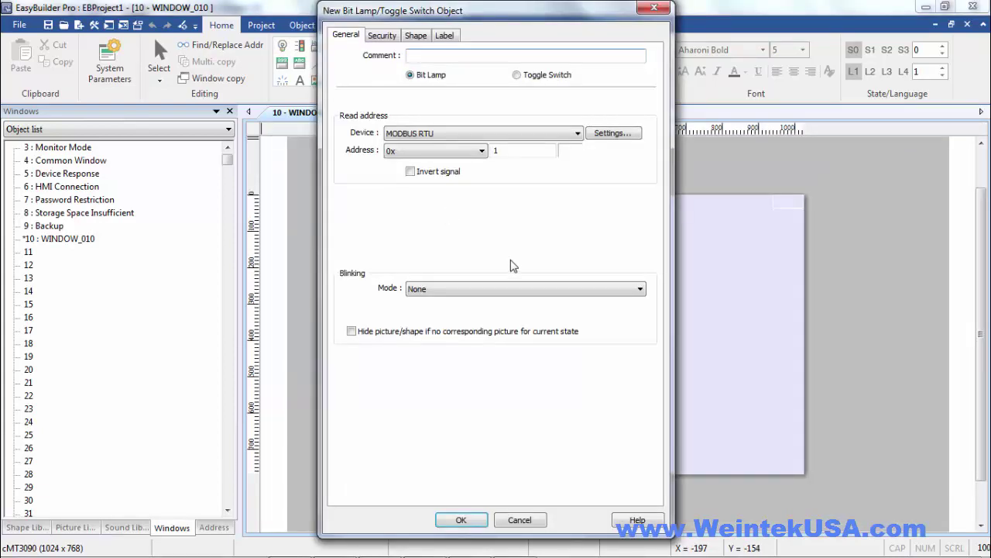
{"action": "left_click", "coordinate": [433, 134]}
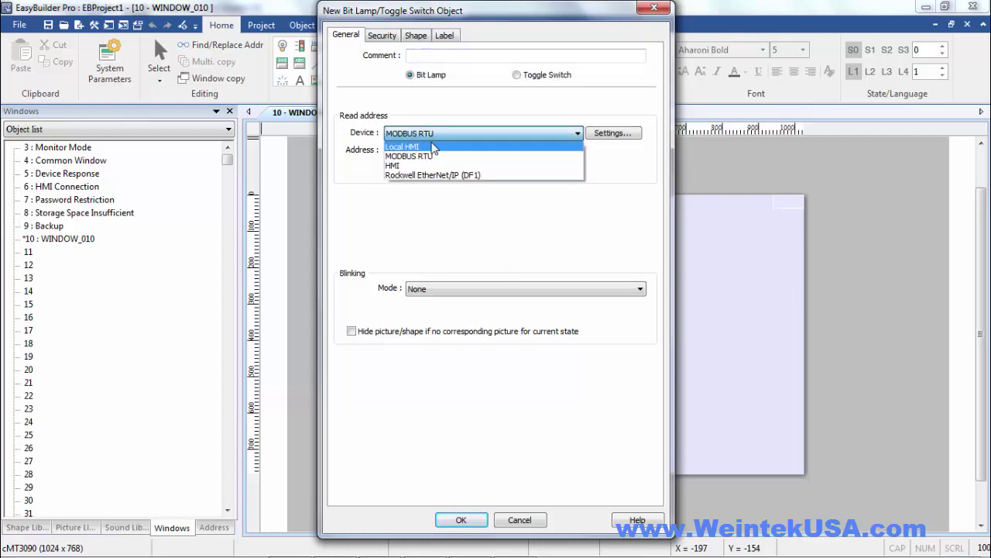
{"action": "left_click", "coordinate": [434, 147]}
Keep LB, then switch the Bit Lamp's read device to MODBUS RTU with address type 0x.
{"action": "left_click", "coordinate": [436, 150]}
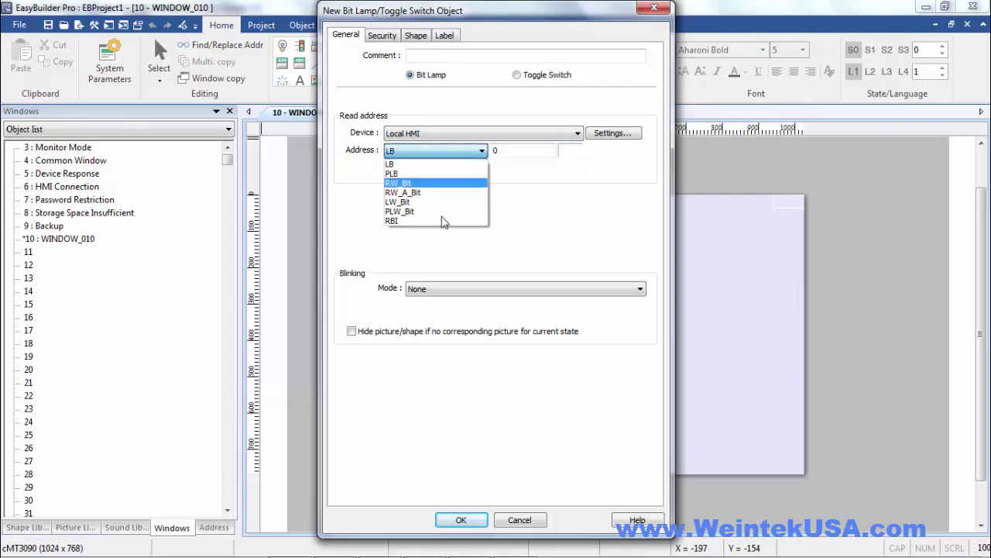
{"action": "left_click", "coordinate": [438, 149]}
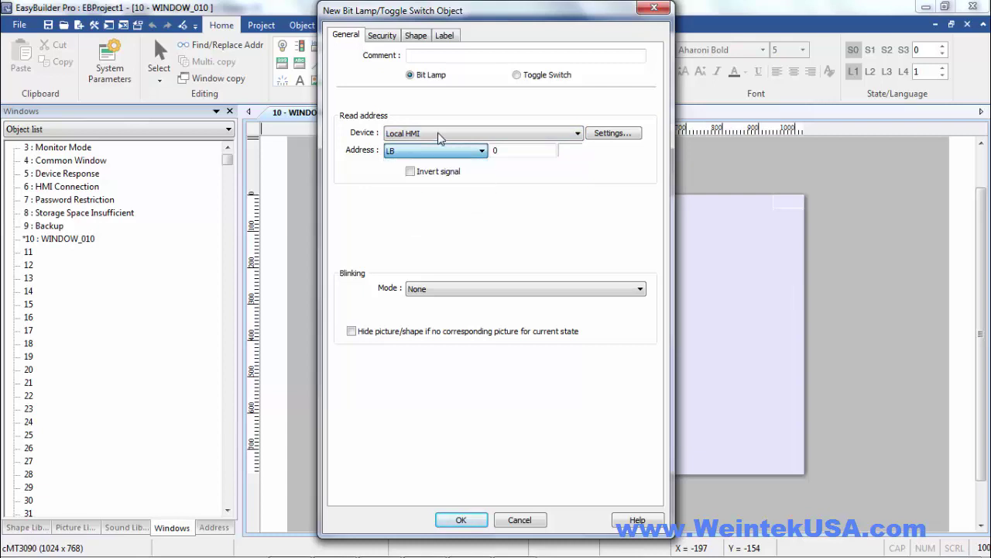
{"action": "left_click", "coordinate": [438, 136]}
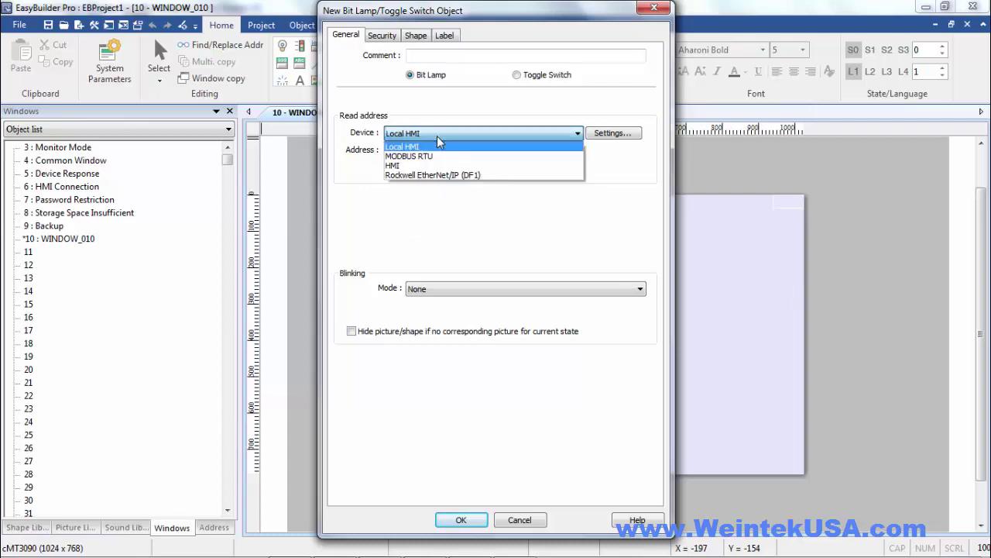
{"action": "left_click", "coordinate": [436, 157]}
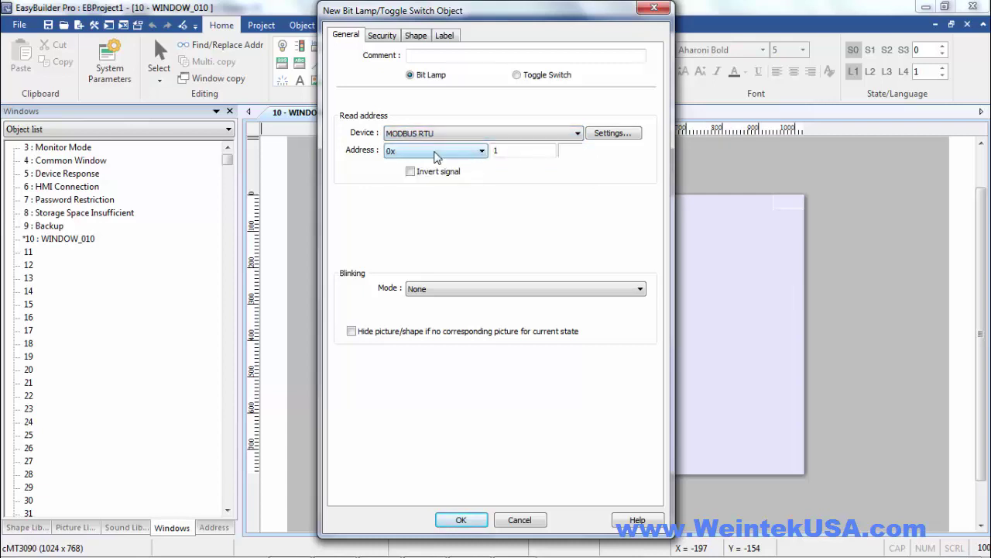
{"action": "left_click", "coordinate": [436, 152]}
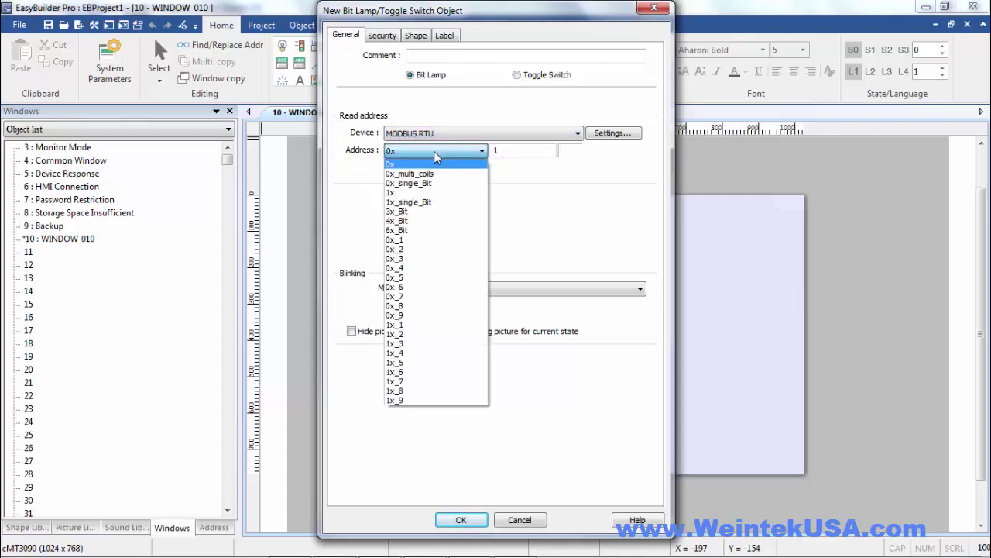
{"action": "left_click", "coordinate": [436, 155]}
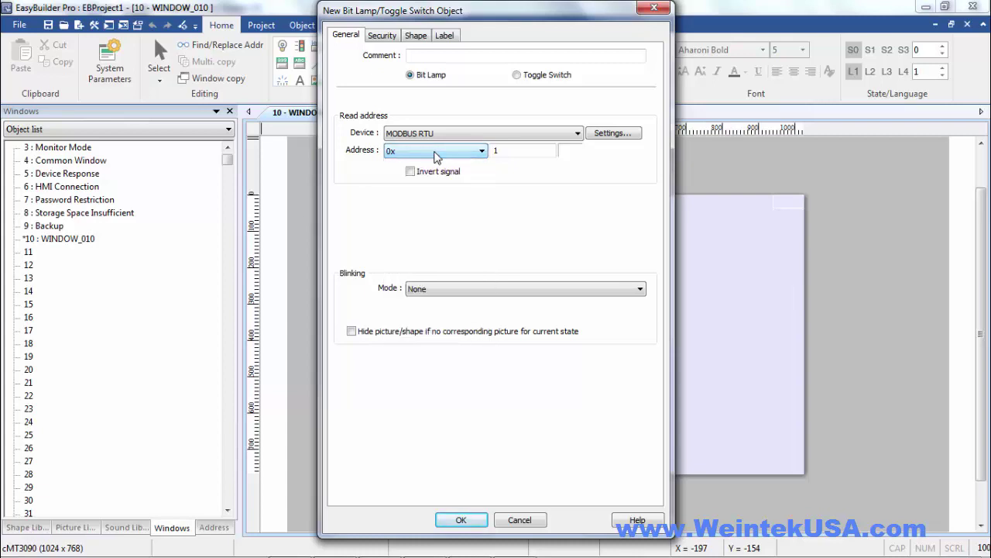
{"action": "left_click", "coordinate": [431, 138]}
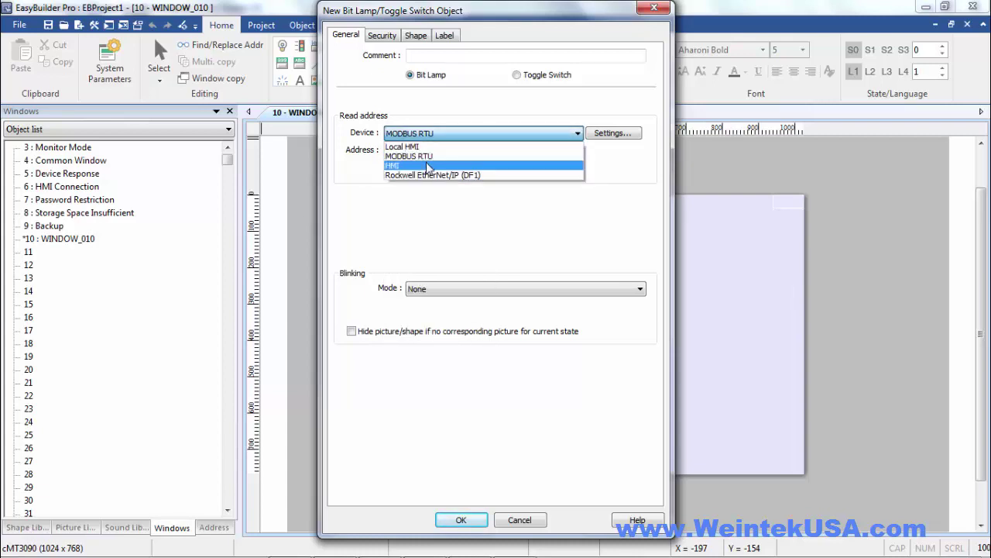
Try the remote HMI as the Bit Lamp's read device, keeping address type LB.
{"action": "left_click", "coordinate": [428, 166]}
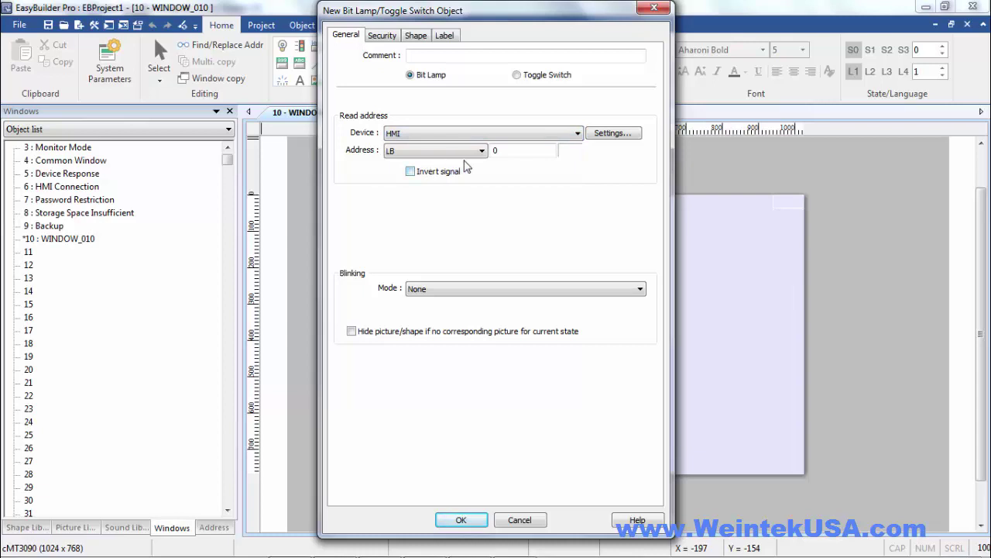
{"action": "left_click", "coordinate": [457, 152]}
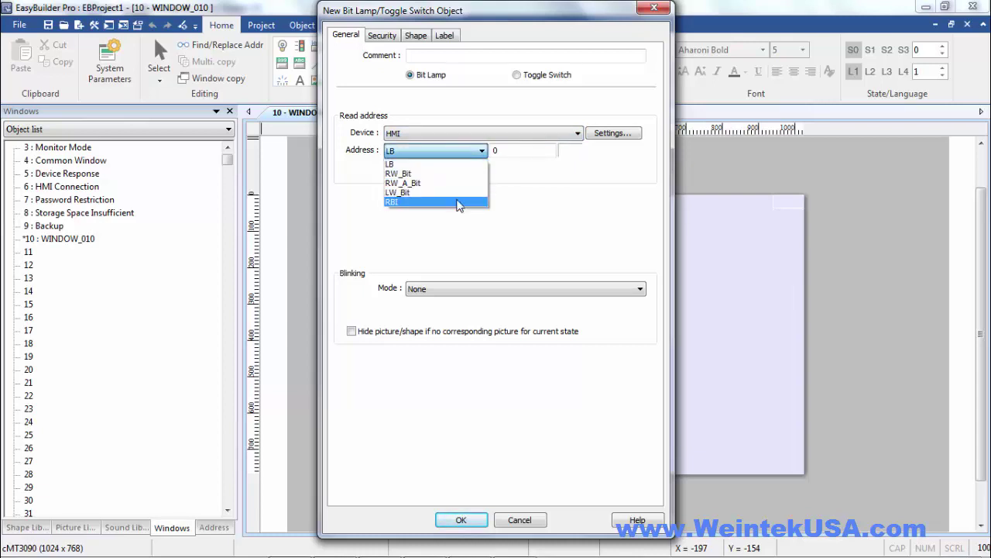
{"action": "left_click", "coordinate": [453, 158]}
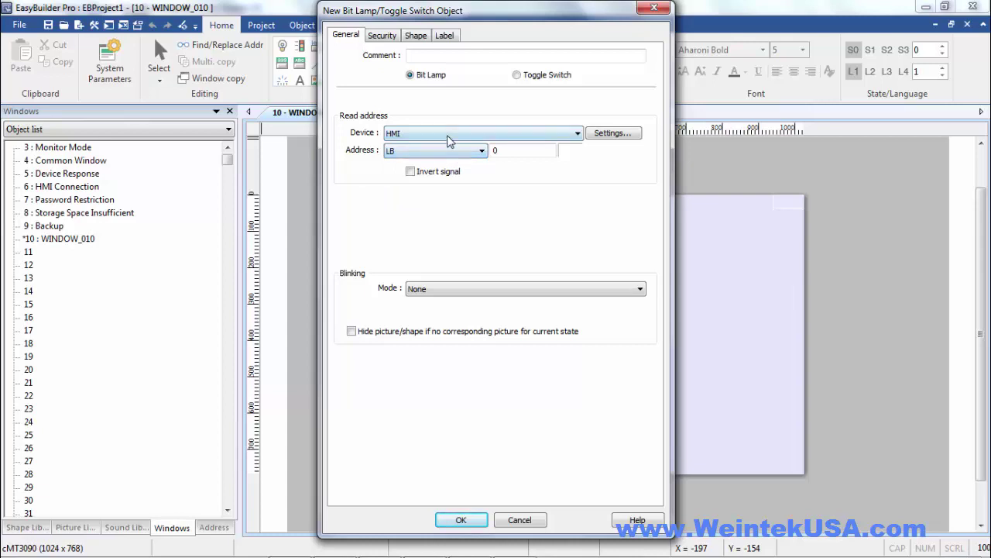
{"action": "left_click", "coordinate": [452, 135]}
Set the read device to Rockwell EtherNet/IP (DF1) with address type B3 and begin entering the address.
{"action": "left_click", "coordinate": [453, 174]}
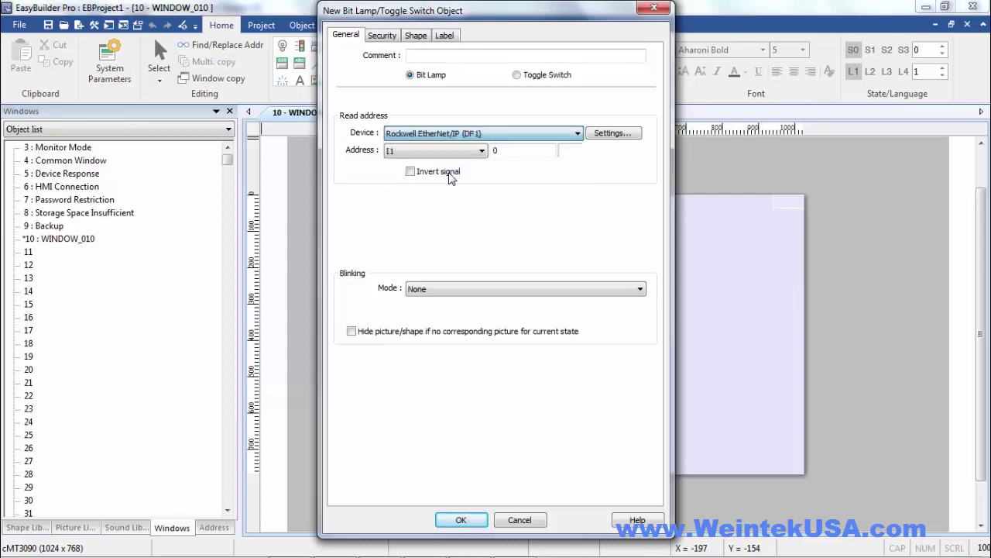
{"action": "left_click", "coordinate": [453, 150]}
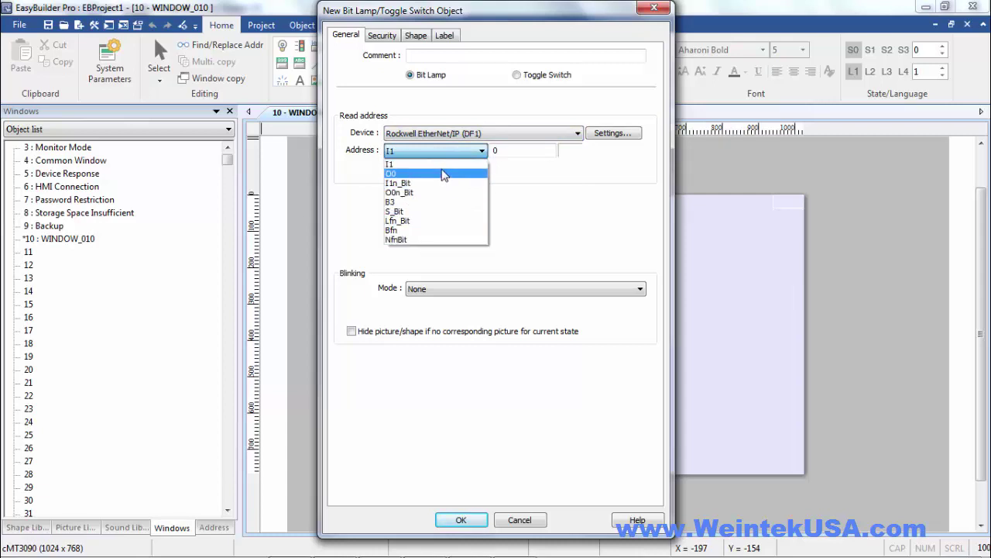
{"action": "left_click", "coordinate": [445, 203]}
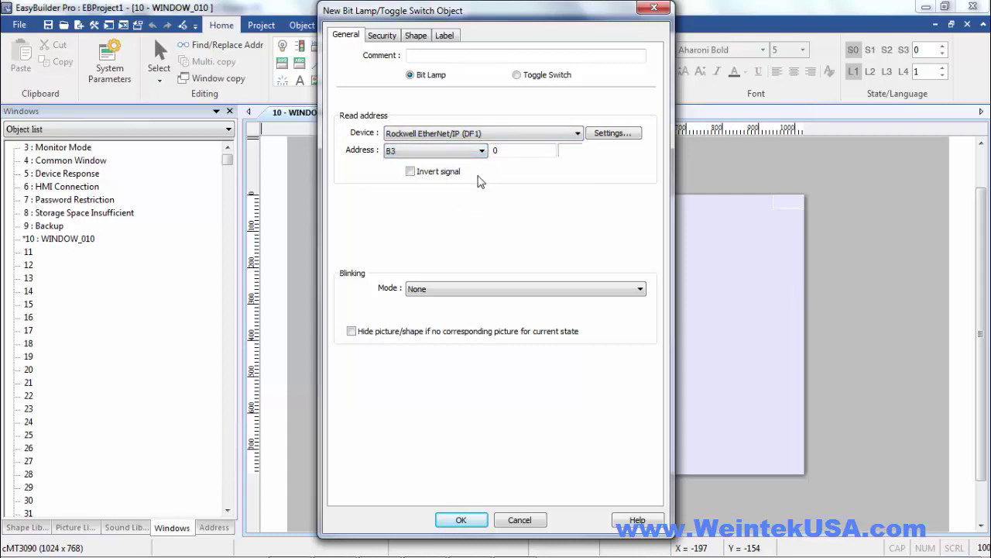
{"action": "left_click", "coordinate": [501, 150]}
{"action": "type", "text": "."}
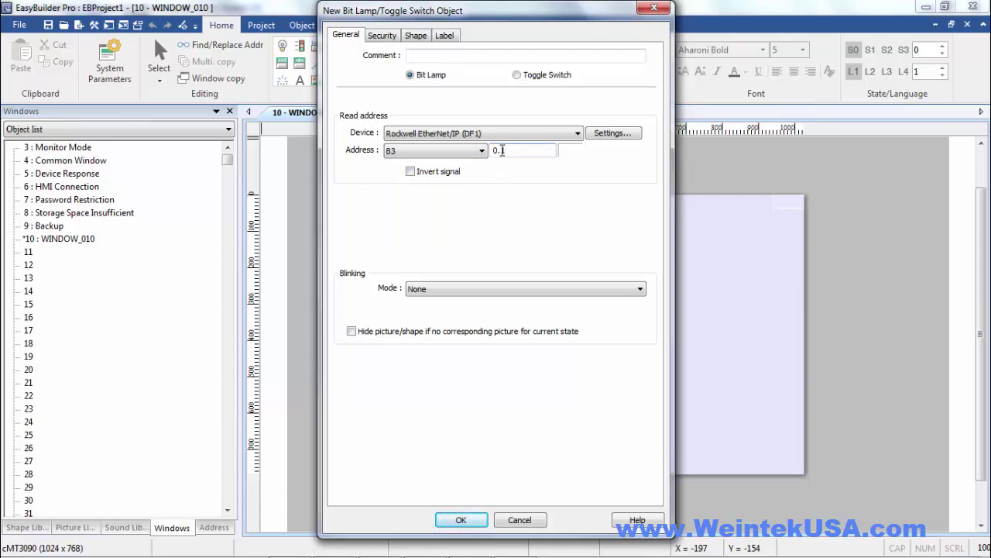